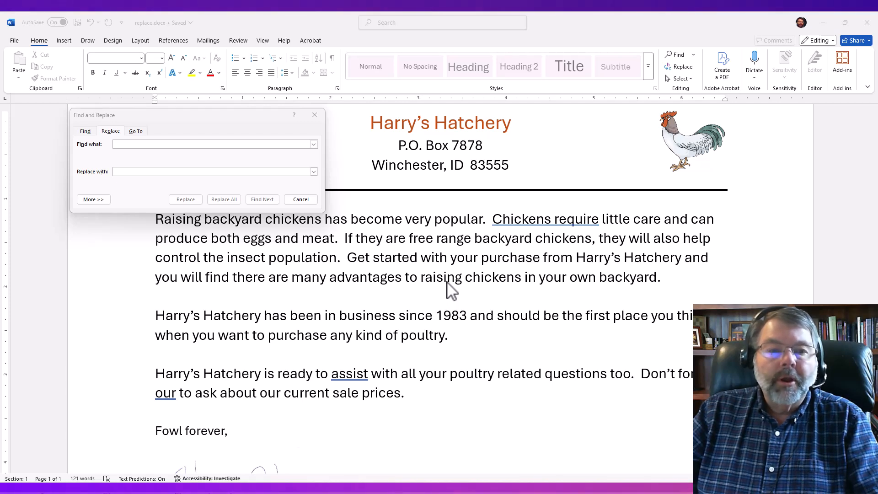
Set up a find and replace that searches for "Harry's Hatchery" and replaces it with "Harry's Hatcheria™"
{"action": "left_click", "coordinate": [304, 200]}
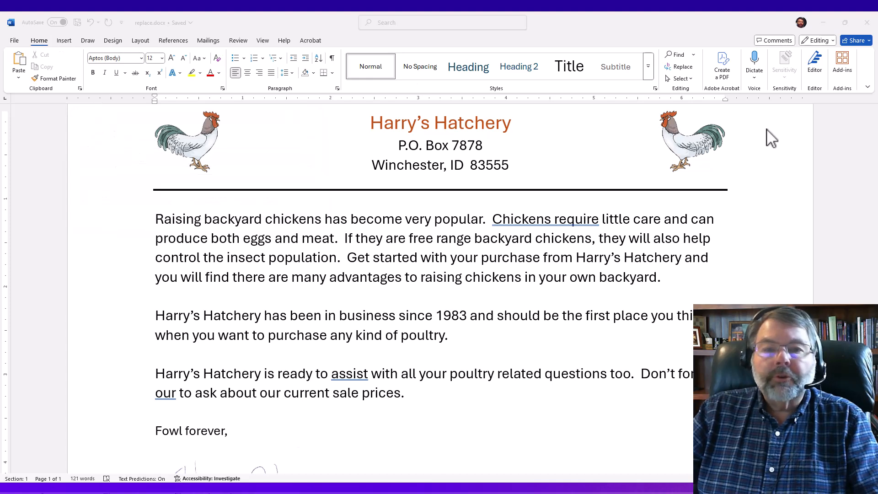
{"action": "left_click", "coordinate": [676, 69]}
{"action": "left_click", "coordinate": [678, 68]}
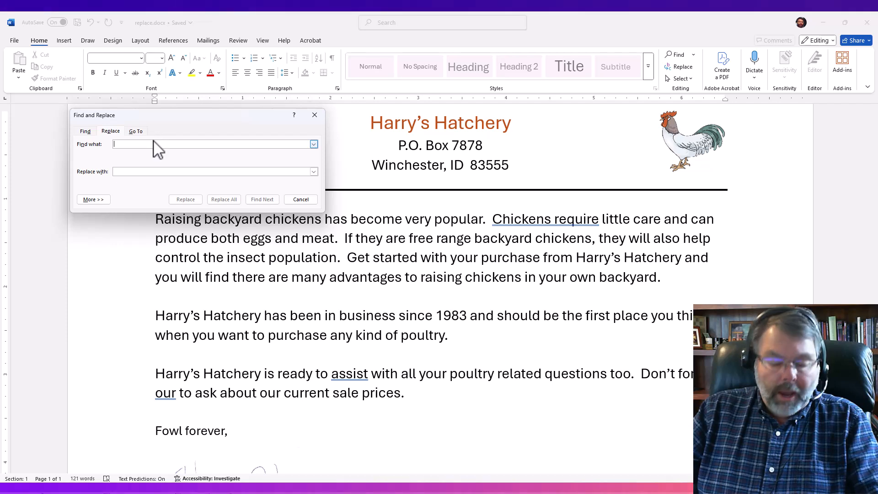
{"action": "type", "text": "Harry's Hatchery"}
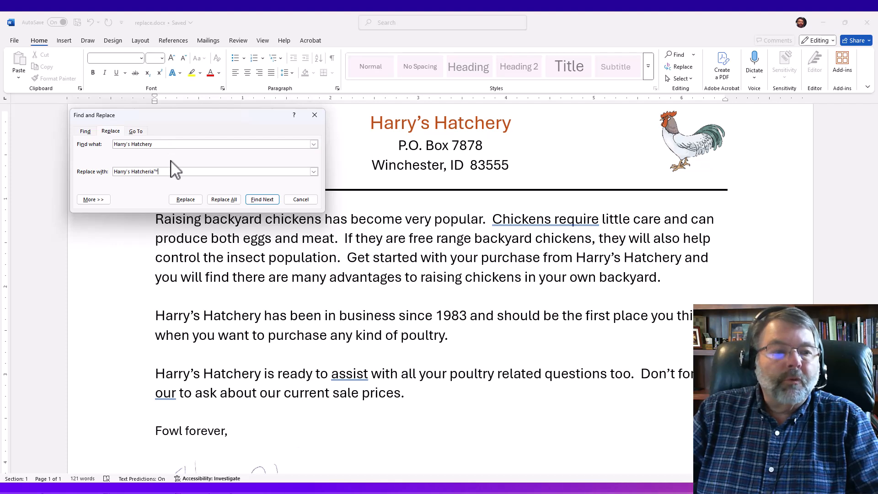
Expand the replace options and set the replacement text's font to Curlz MT
{"action": "left_click", "coordinate": [100, 200]}
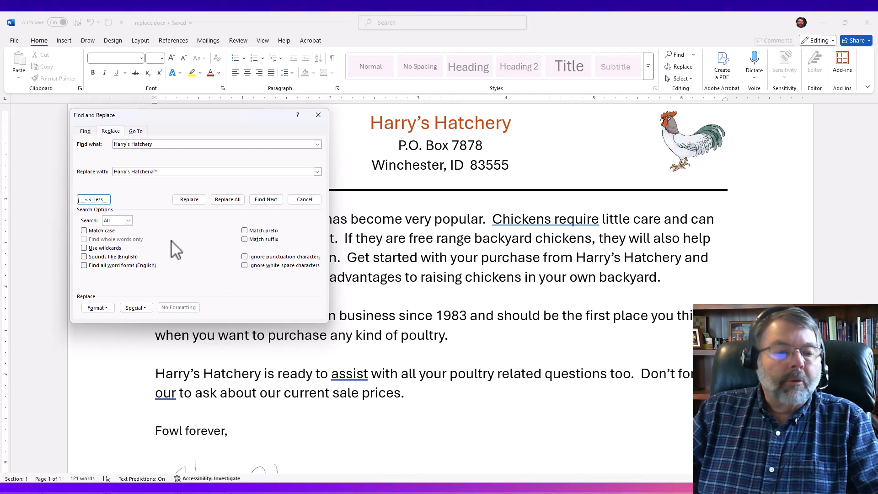
{"action": "left_click", "coordinate": [99, 307]}
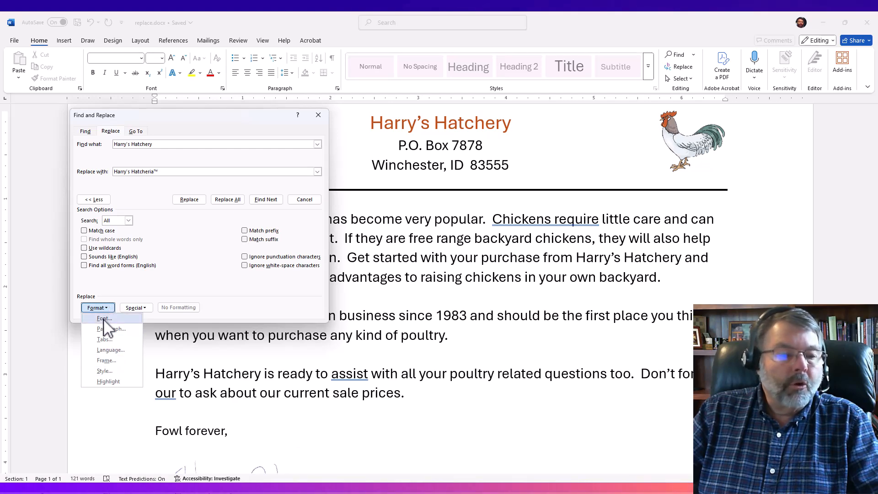
{"action": "left_click", "coordinate": [103, 319]}
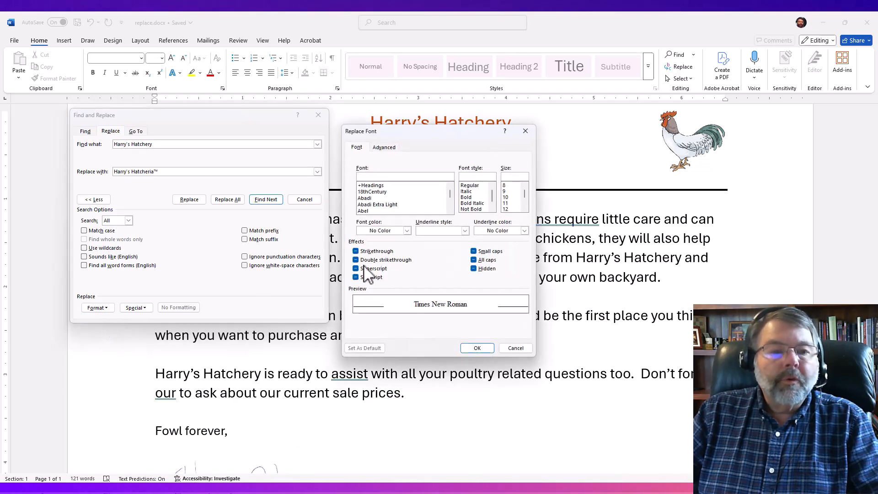
{"action": "left_click", "coordinate": [451, 212]}
{"action": "left_click", "coordinate": [450, 211]}
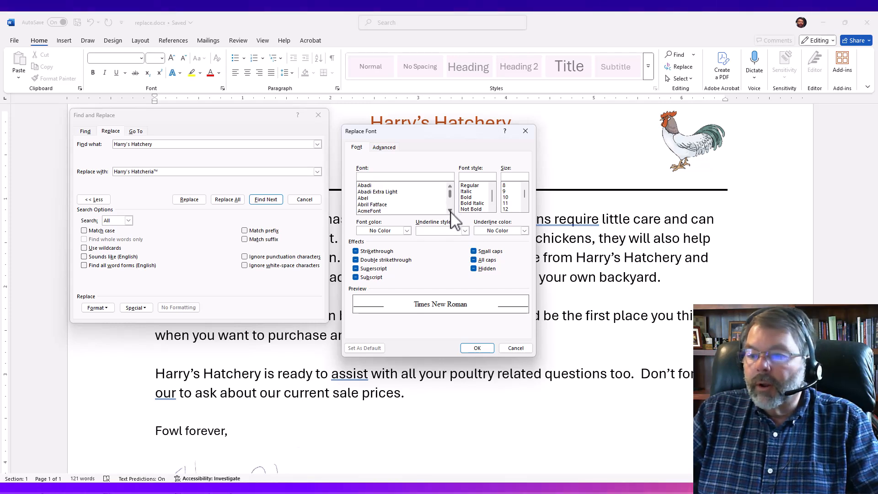
{"action": "left_click", "coordinate": [450, 211]}
{"action": "left_click", "coordinate": [451, 211]}
{"action": "left_click", "coordinate": [450, 212]}
{"action": "left_click", "coordinate": [450, 211]}
{"action": "left_click", "coordinate": [451, 212]}
{"action": "left_click", "coordinate": [450, 211]}
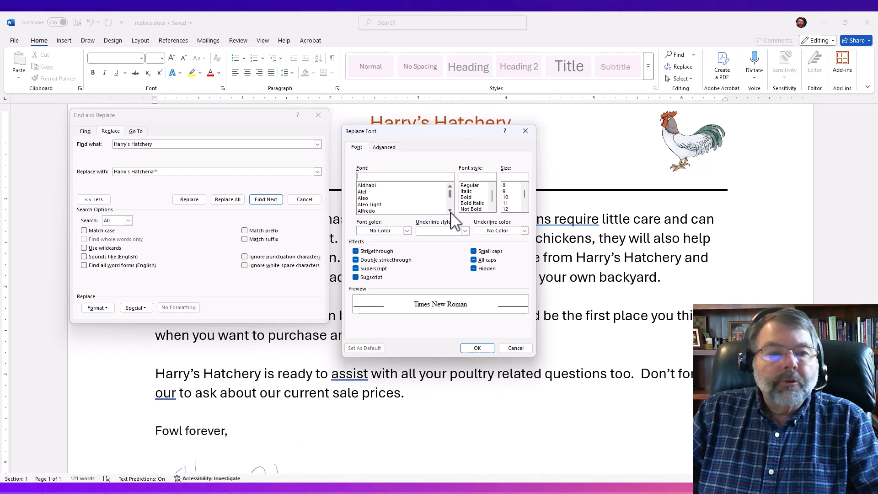
{"action": "left_click", "coordinate": [450, 212]}
{"action": "left_click", "coordinate": [450, 212]}
{"action": "left_click", "coordinate": [451, 211]}
{"action": "left_click", "coordinate": [450, 211]}
{"action": "left_click", "coordinate": [450, 212]}
{"action": "left_click", "coordinate": [451, 211]}
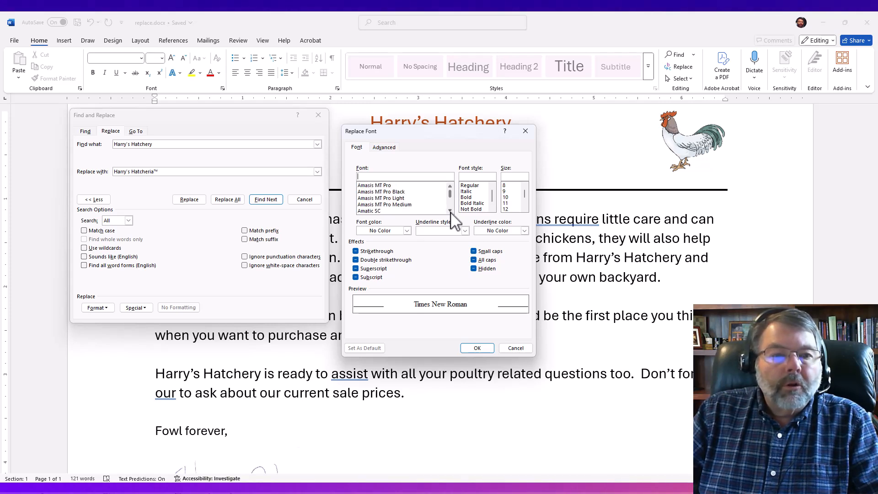
{"action": "left_click", "coordinate": [450, 212]}
{"action": "left_click", "coordinate": [450, 212]}
{"action": "left_click", "coordinate": [450, 212]}
{"action": "scroll", "coordinate": [448, 190], "scroll_direction": "down", "scroll_amount": 12}
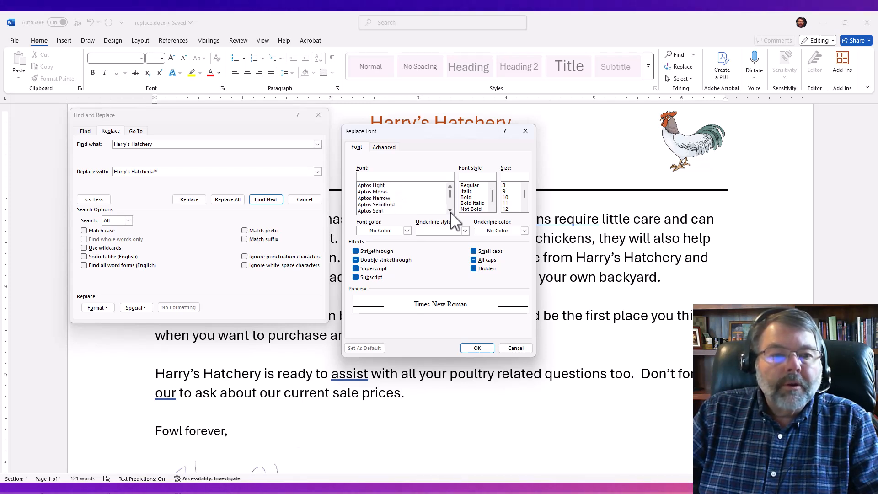
{"action": "left_click", "coordinate": [449, 185]}
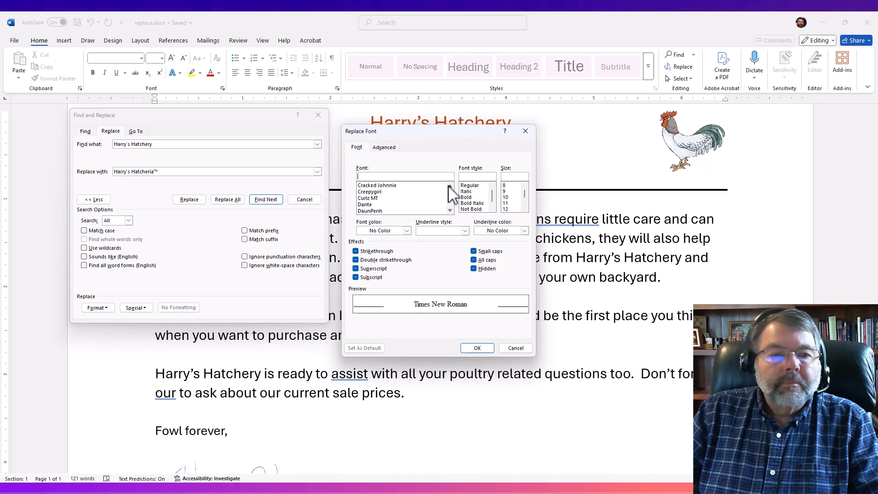
{"action": "left_click", "coordinate": [367, 198]}
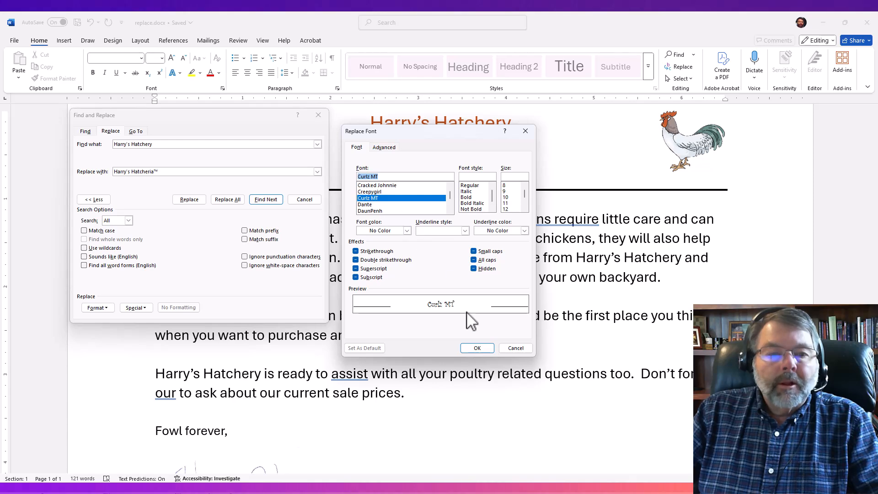
{"action": "left_click", "coordinate": [476, 348]}
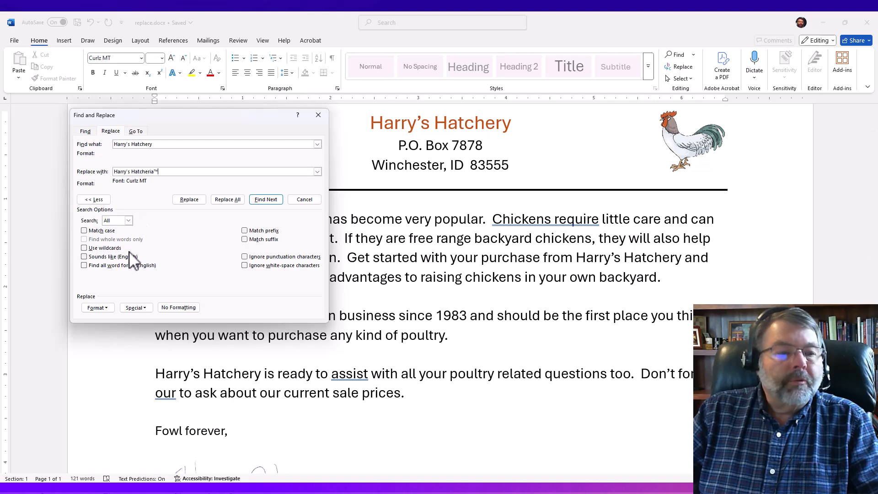
Set the replacement text's font style to Bold, with Curlz MT as the font
{"action": "left_click", "coordinate": [106, 306]}
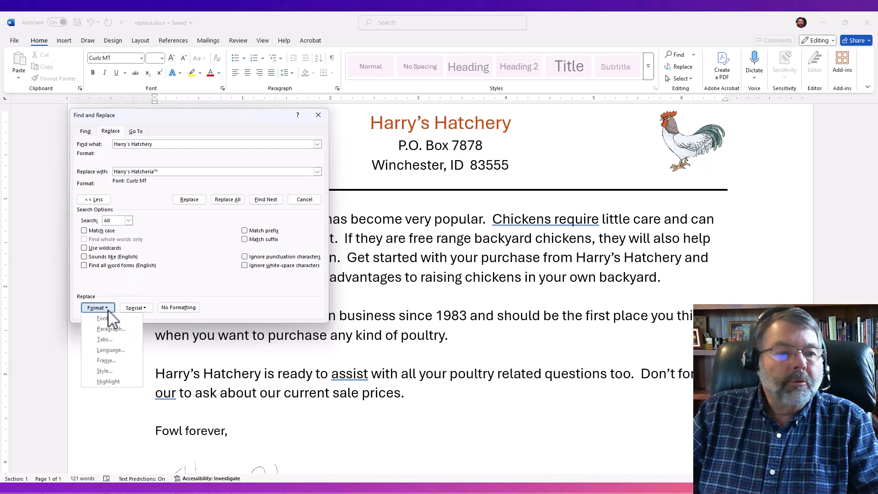
{"action": "left_click", "coordinate": [109, 318]}
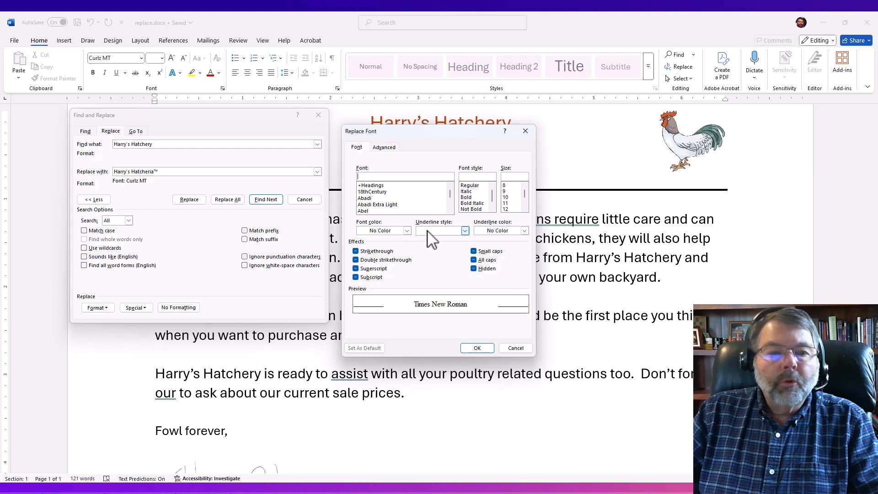
{"action": "left_click", "coordinate": [466, 198]}
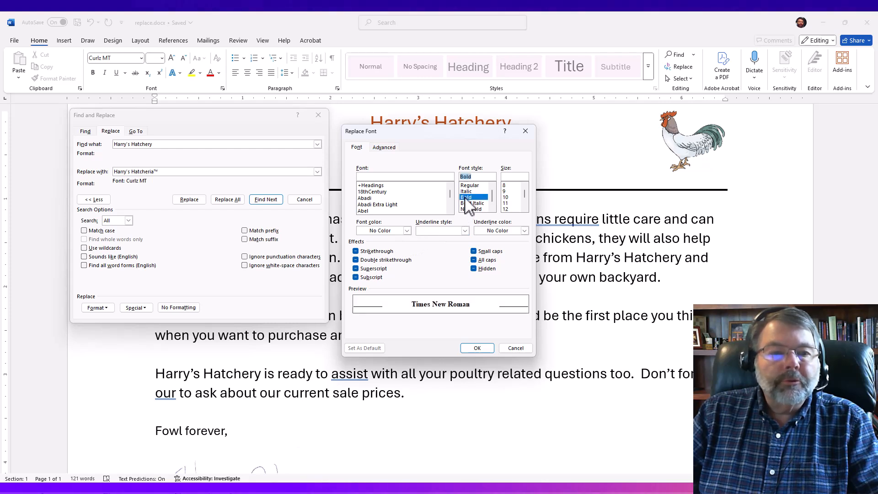
{"action": "left_click", "coordinate": [420, 176]}
{"action": "type", "text": "cu"}
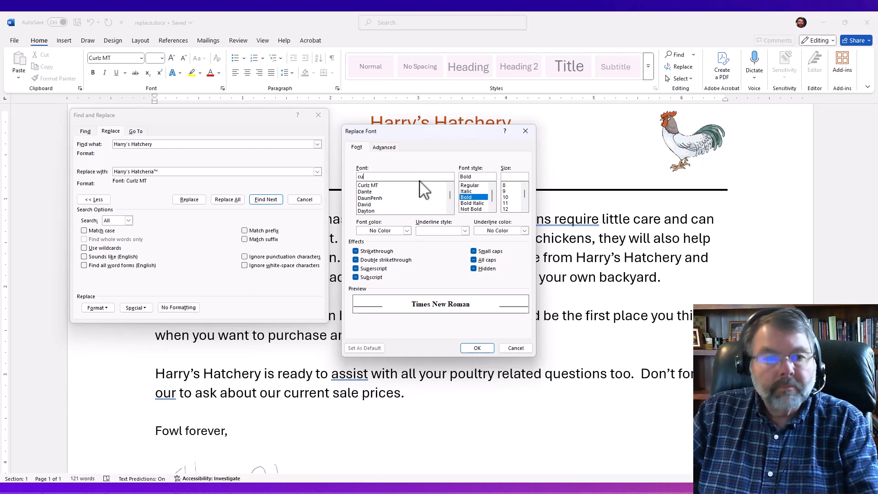
{"action": "left_click", "coordinate": [382, 186]}
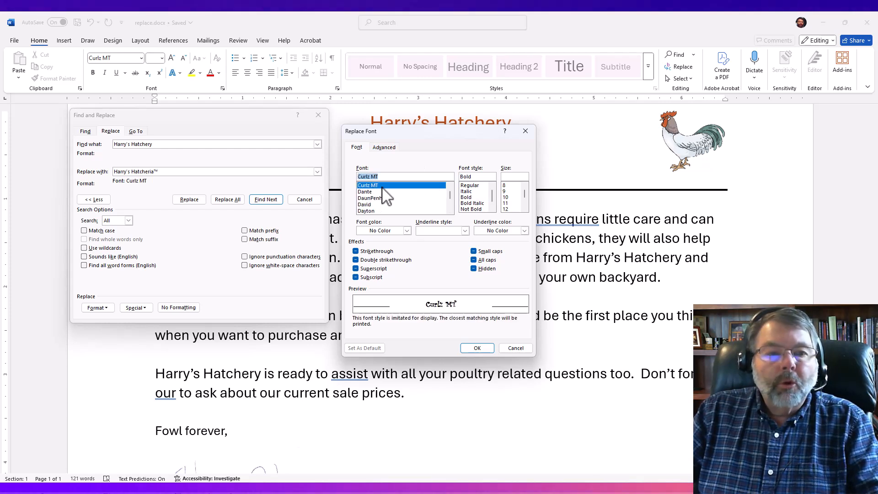
{"action": "left_click", "coordinate": [466, 197]}
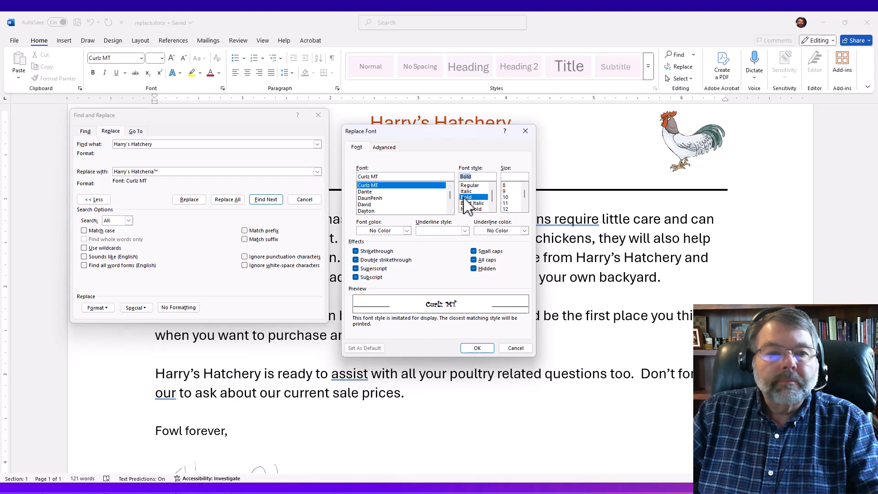
{"action": "left_click", "coordinate": [473, 348]}
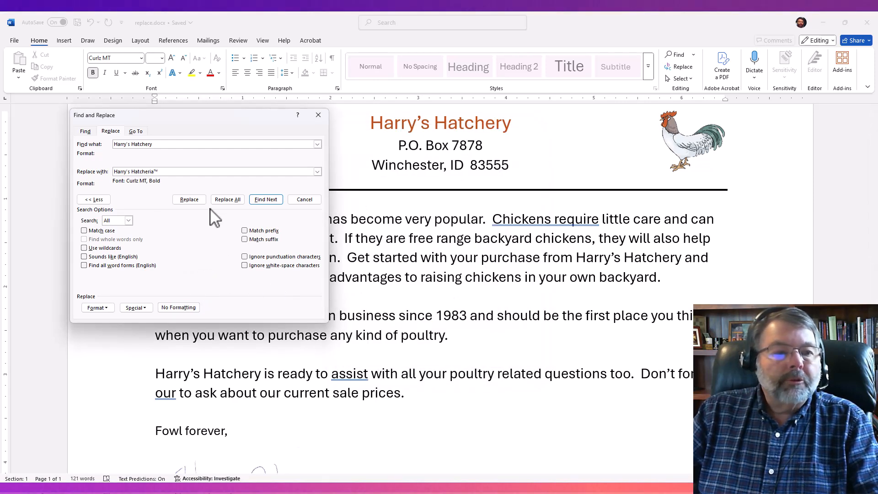
Replace all occurrences of the company name in the letter with the formatted version and close Find and Replace
{"action": "left_click", "coordinate": [227, 200]}
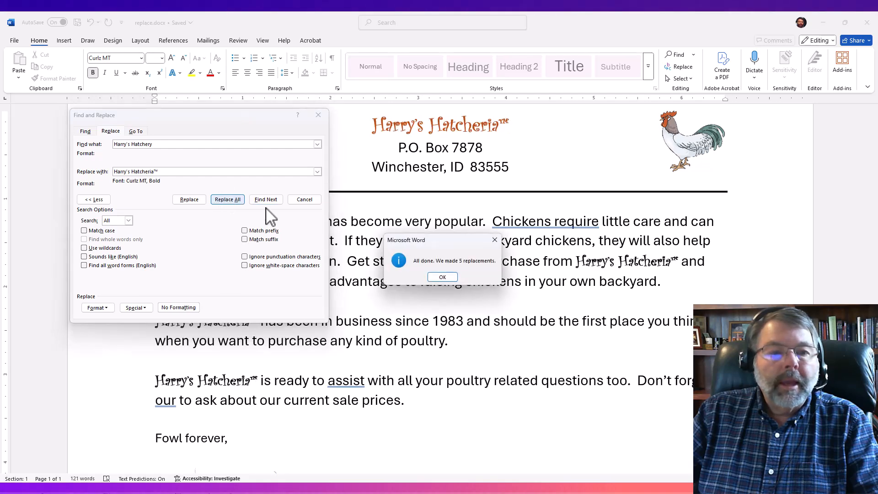
{"action": "left_click", "coordinate": [442, 277]}
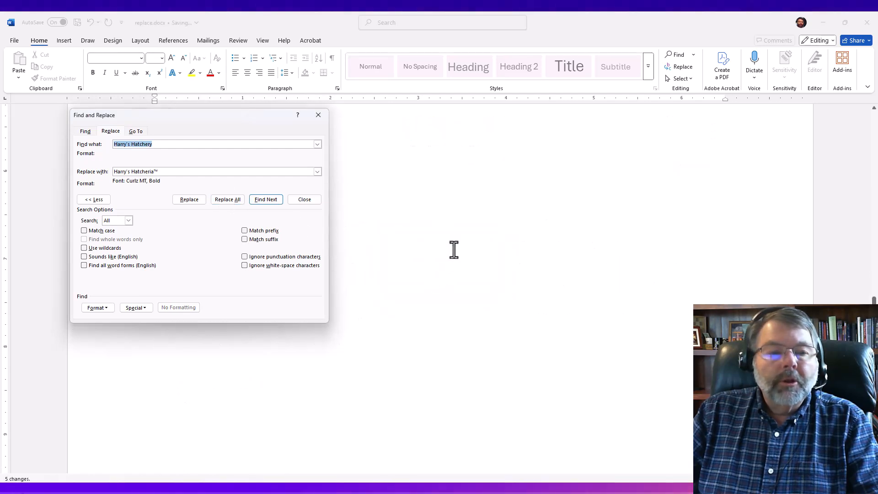
{"action": "left_click", "coordinate": [318, 115]}
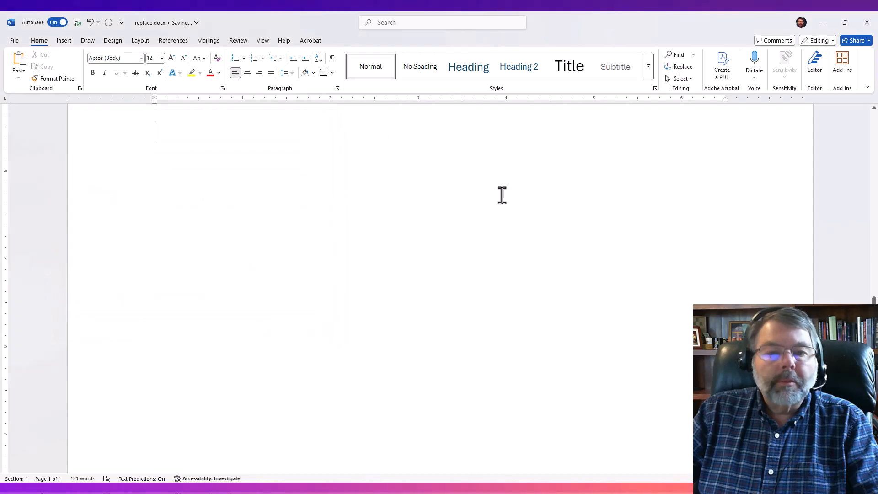
{"action": "scroll", "coordinate": [501, 195], "scroll_direction": "up", "scroll_amount": 8}
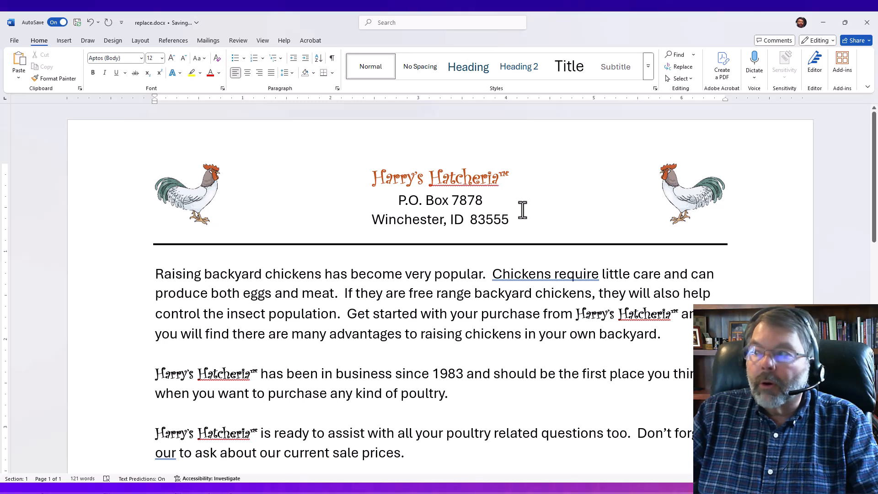
{"action": "scroll", "coordinate": [518, 213], "scroll_direction": "down", "scroll_amount": 3}
{"action": "scroll", "coordinate": [519, 213], "scroll_direction": "up", "scroll_amount": 3}
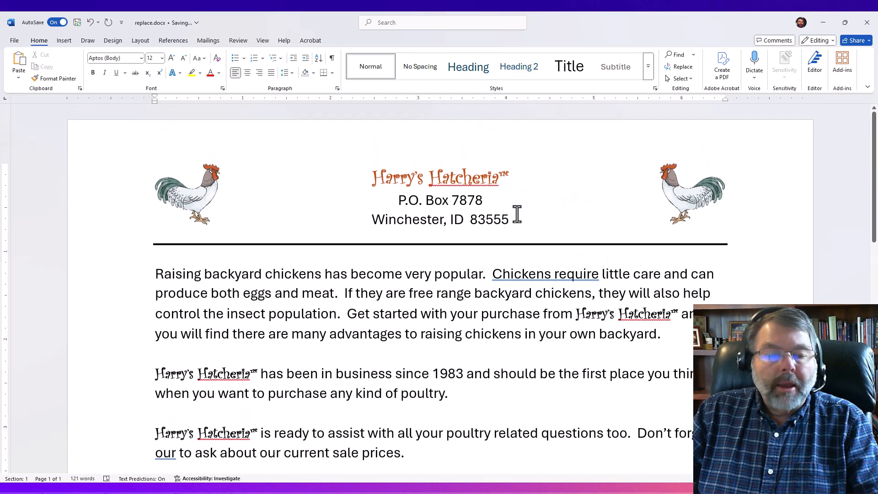
{"action": "scroll", "coordinate": [517, 213], "scroll_direction": "down", "scroll_amount": 3}
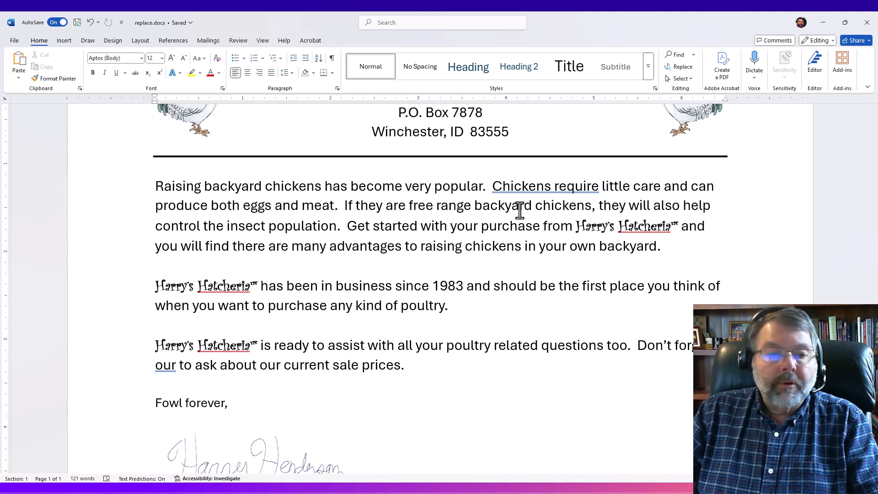
{"action": "scroll", "coordinate": [520, 208], "scroll_direction": "up", "scroll_amount": 3}
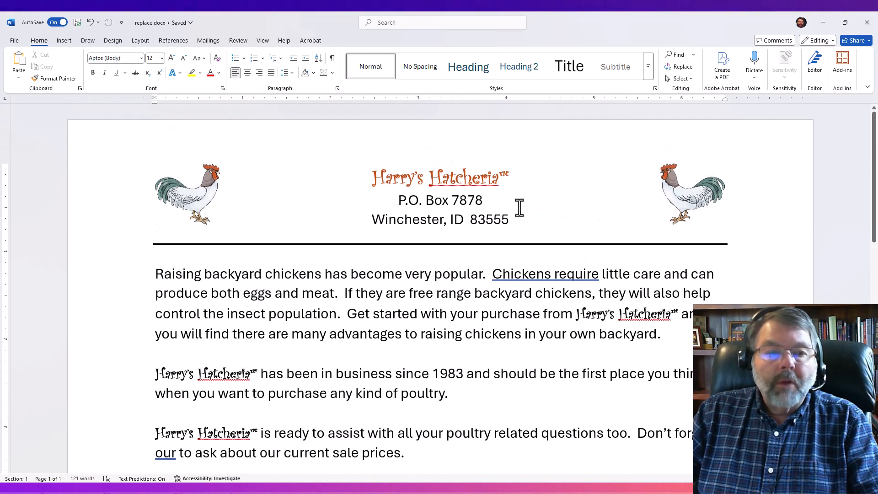